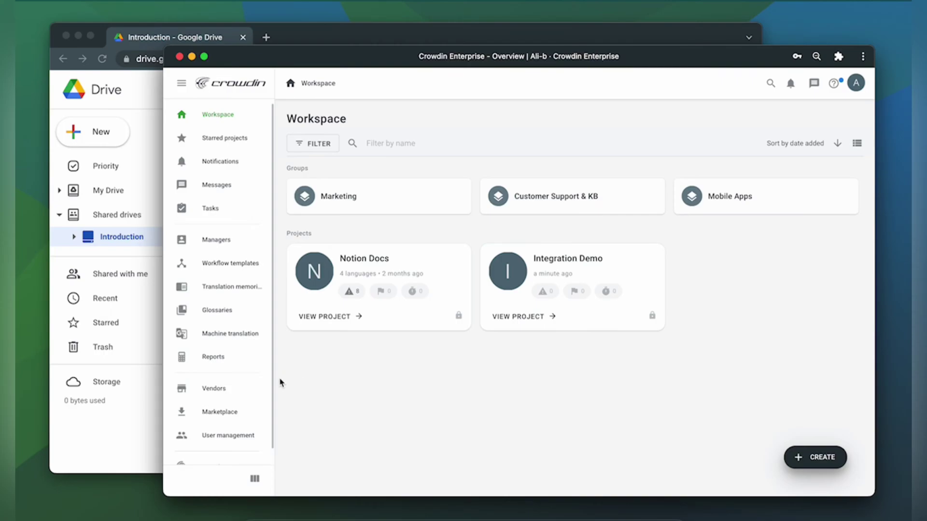
Step: Install the Google Shared Drives app from the Marketplace with its default admin, all-projects options
left_click(214, 415)
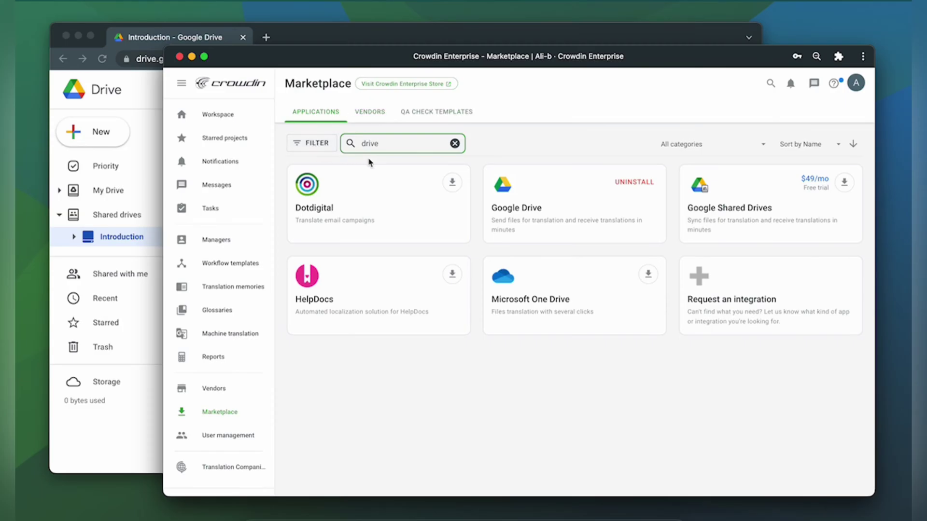
left_click(844, 182)
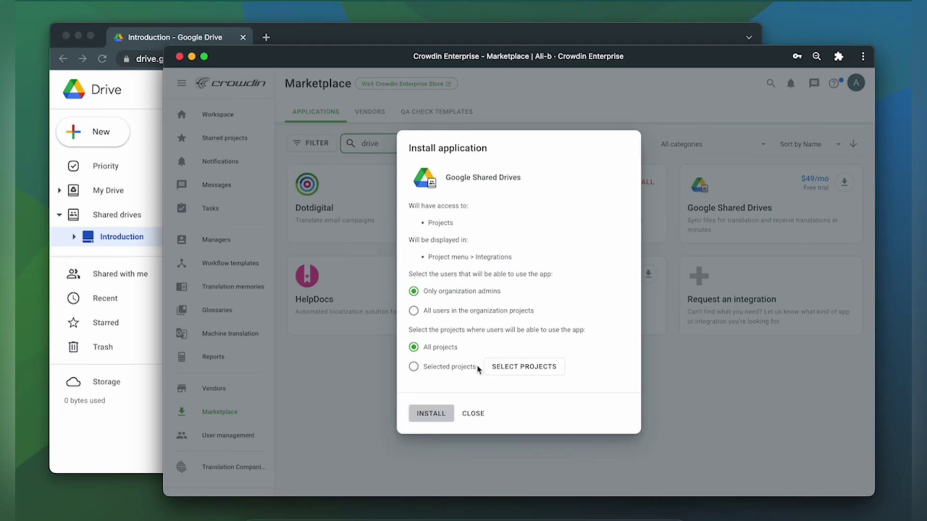
left_click(432, 413)
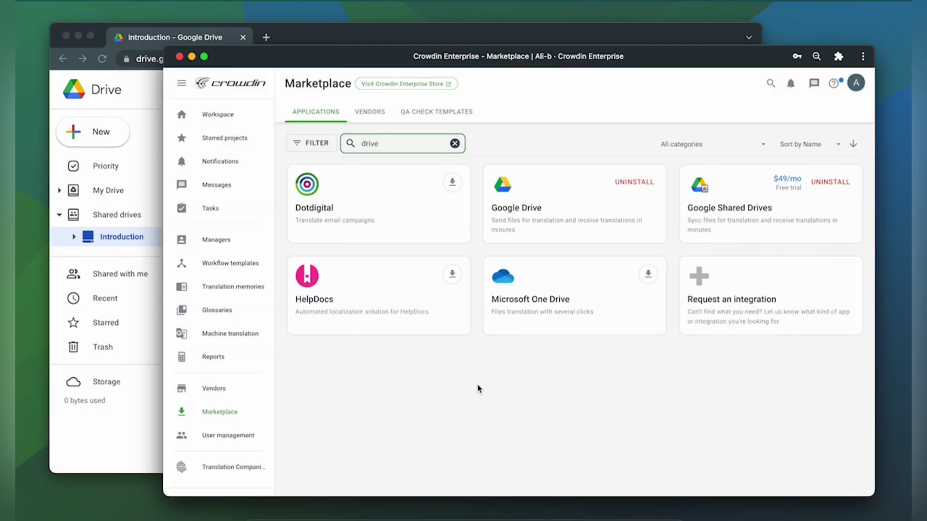
Step: In Integration Demo's Integrations page, filter by 'dri' and open Google Shared Drives
left_click(233, 116)
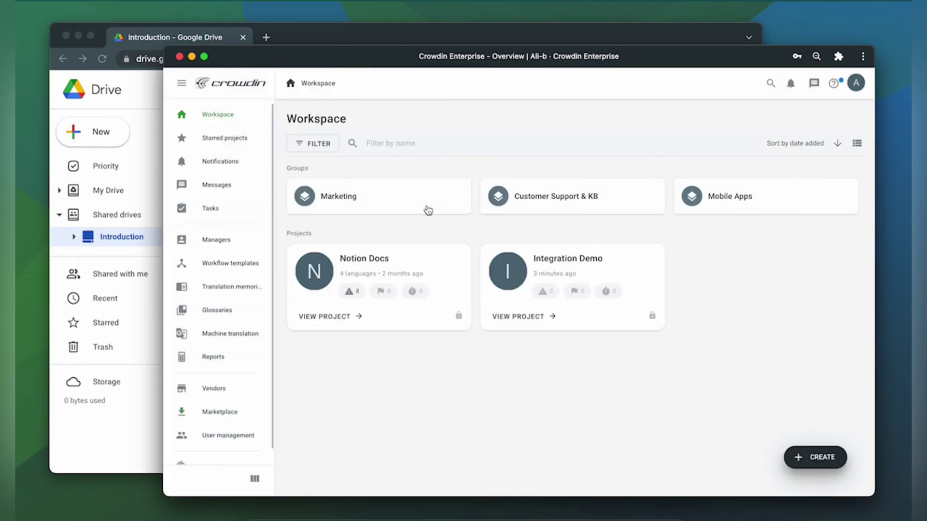
left_click(570, 265)
scroll(193, 381, "down", 2)
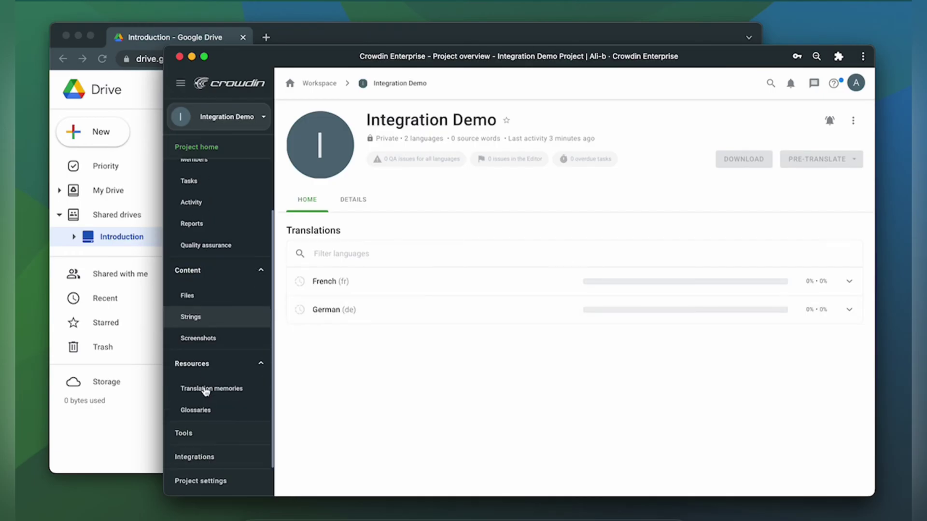
left_click(202, 452)
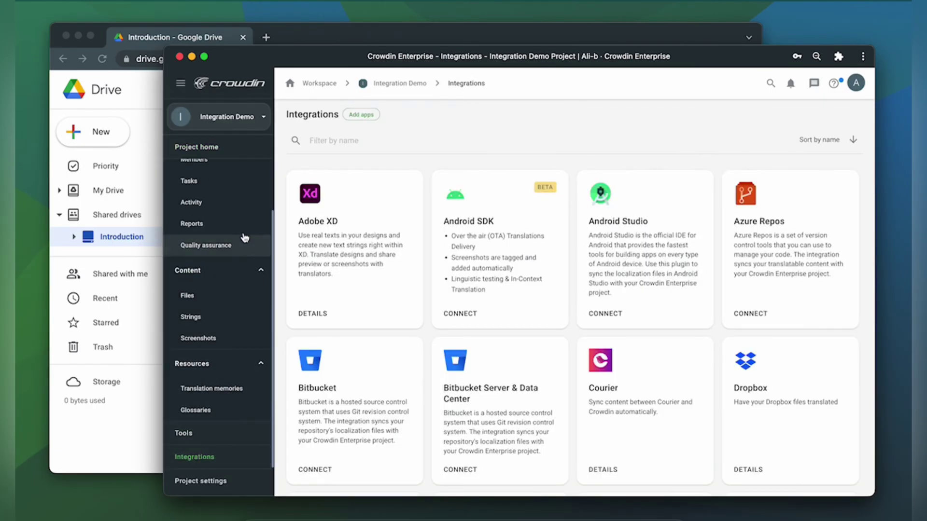
left_click(336, 140)
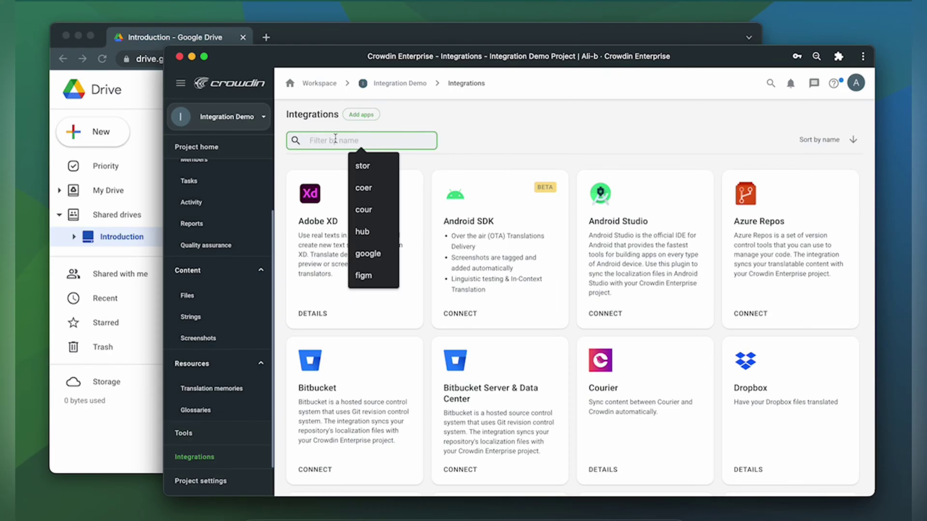
type("driv")
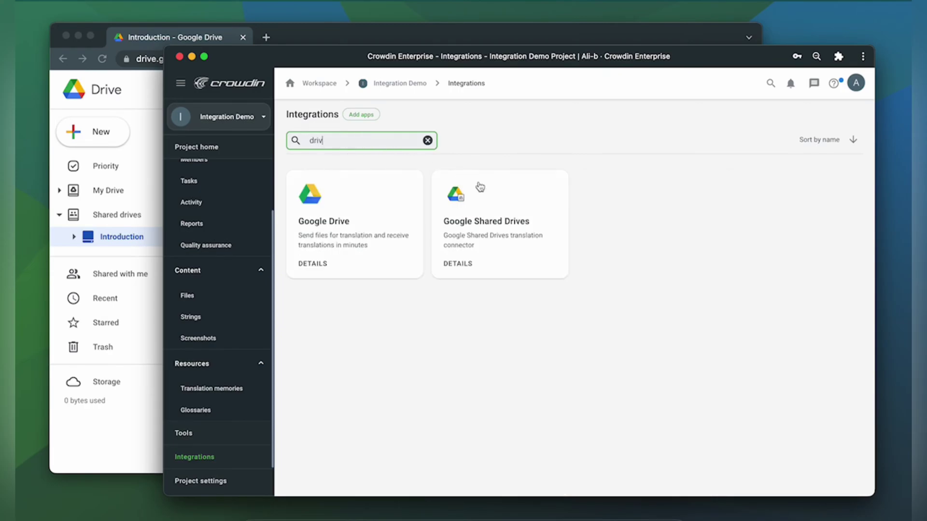
left_click(490, 213)
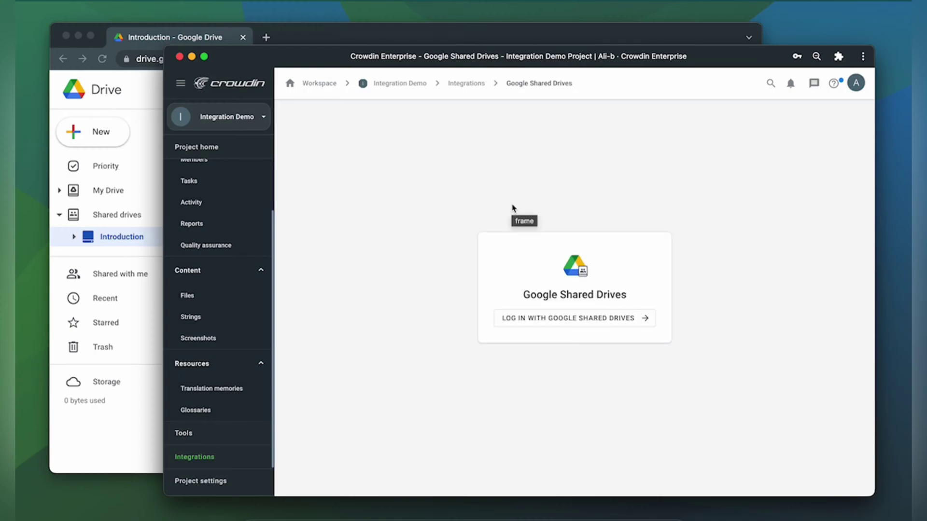
Step: Log in with the Google account and grant Crowdin Integration access to the shared drive
left_click(561, 320)
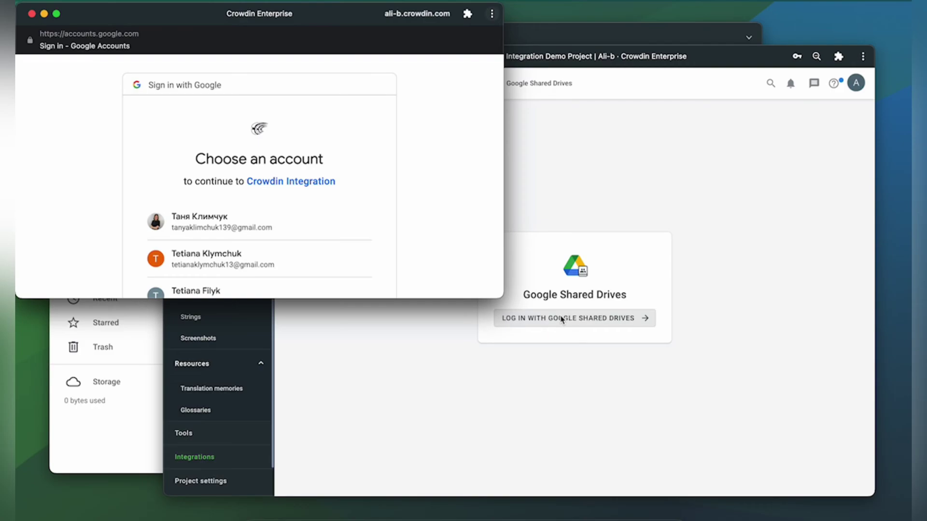
scroll(353, 214, "down", 5)
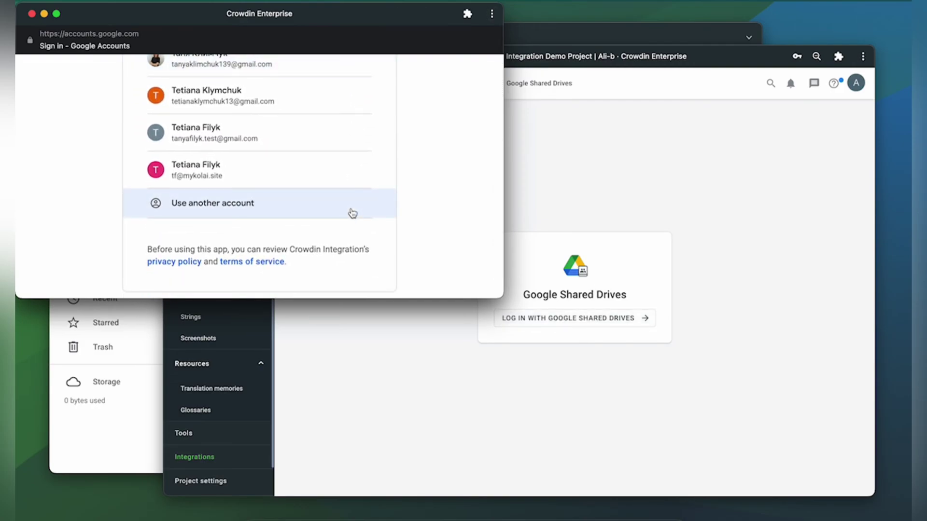
scroll(353, 213, "down", 2)
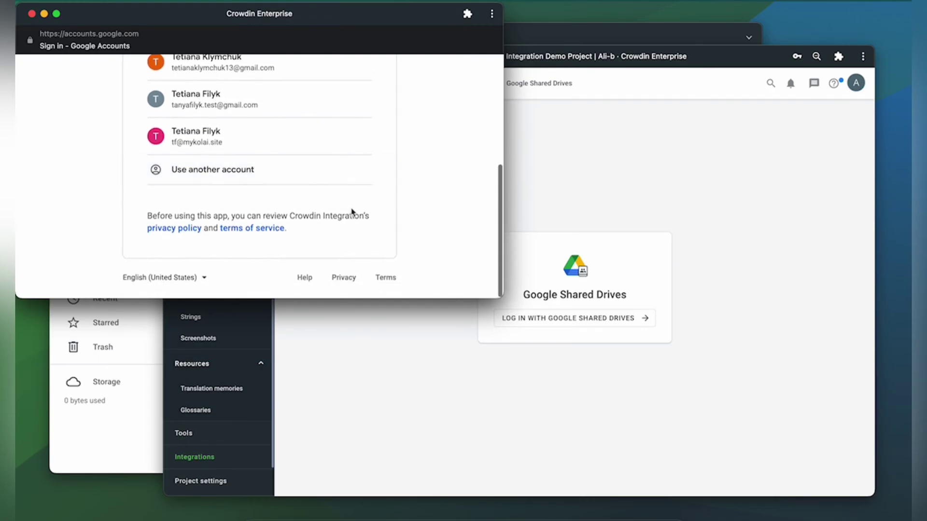
left_click(244, 147)
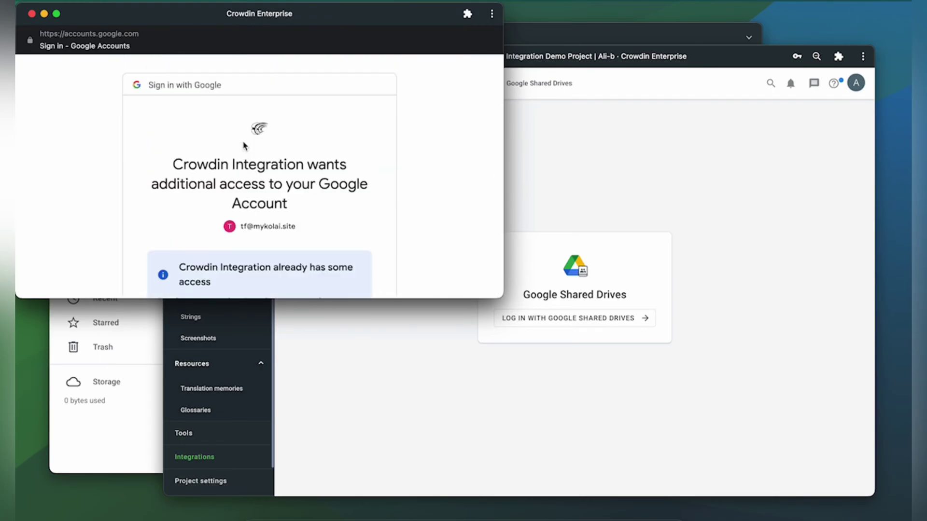
scroll(245, 140, "down", 2)
scroll(245, 138, "down", 5)
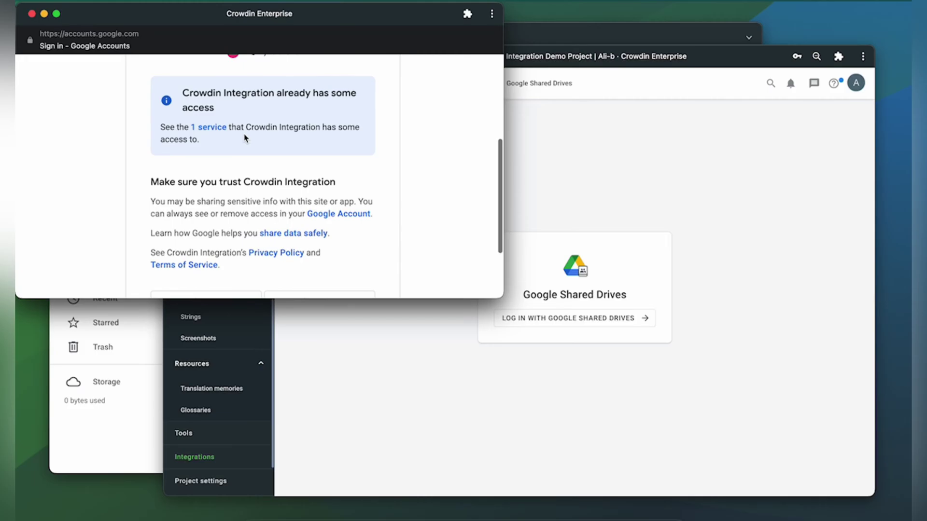
scroll(251, 132, "down", 2)
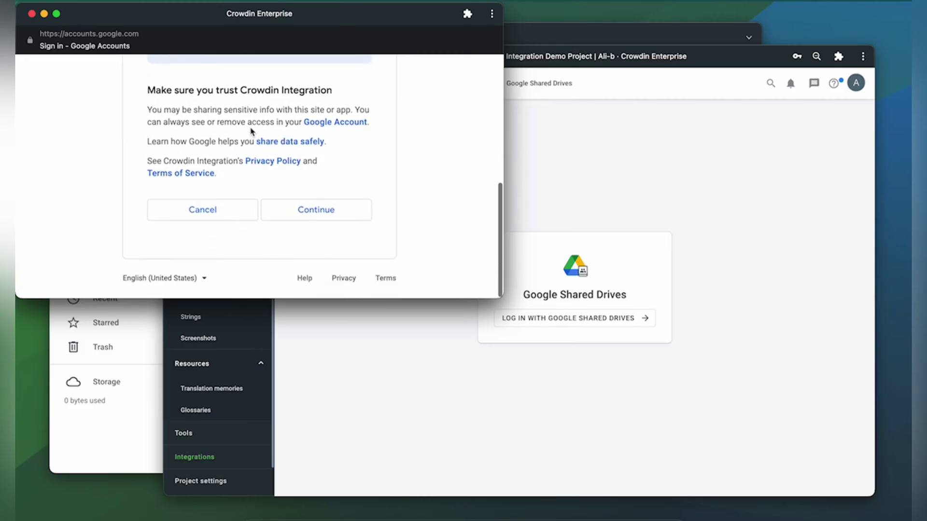
left_click(319, 210)
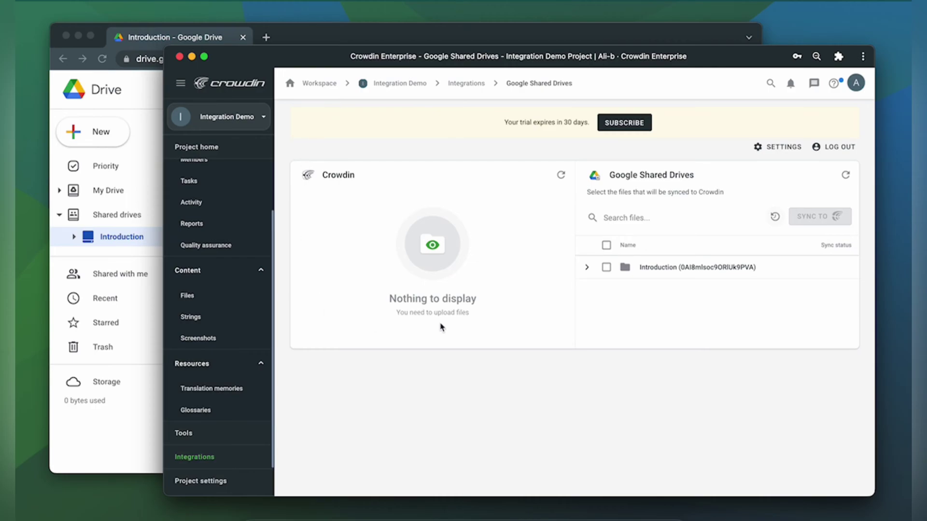
Step: Sync Brochure.docx and Monthly budget.xlsx from the Introduction folder to Crowdin
left_click(586, 267)
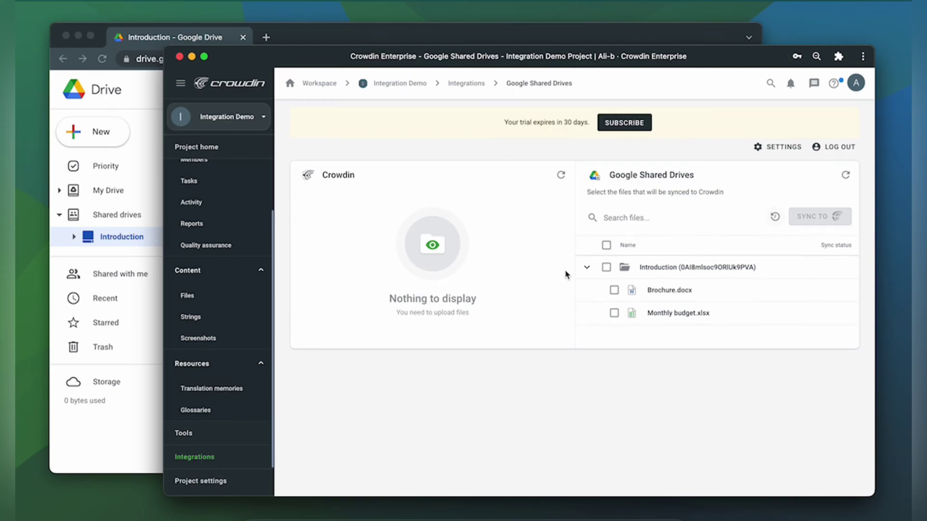
left_click(614, 290)
left_click(614, 314)
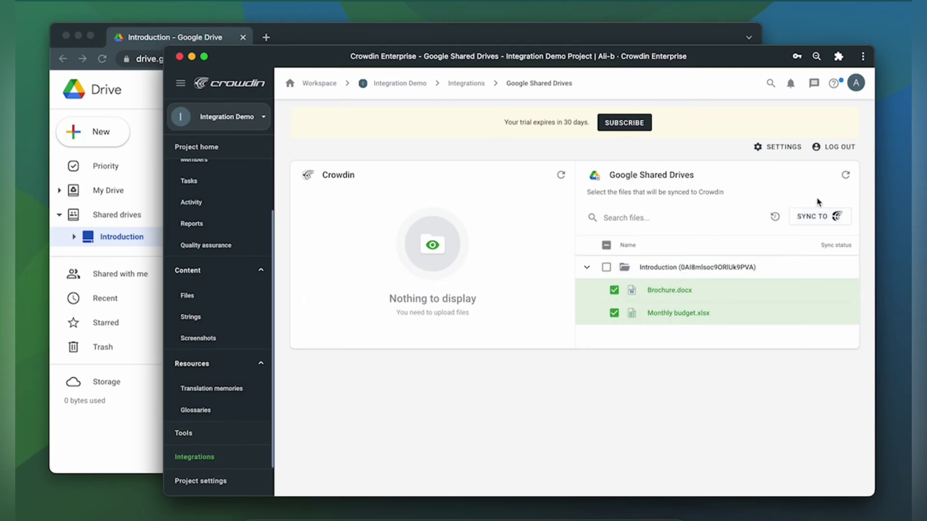
left_click(826, 218)
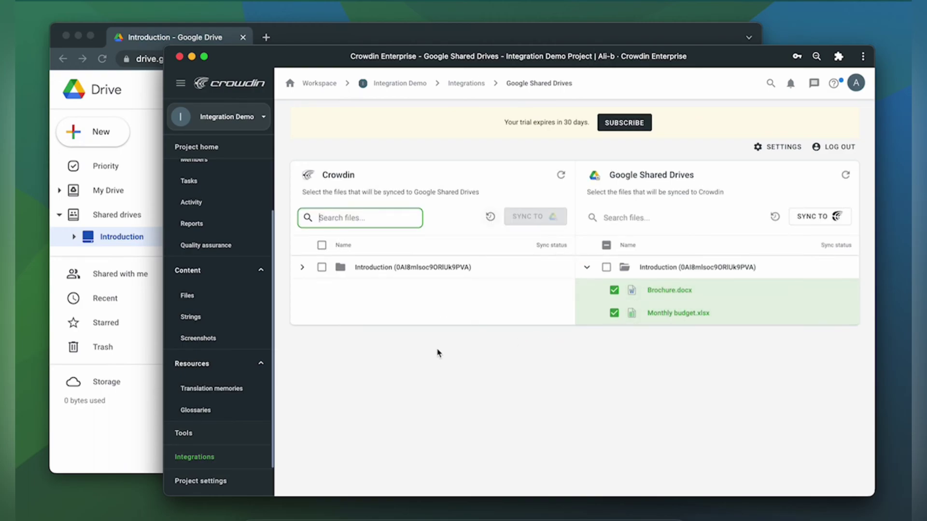
Step: In Content > Files, configure Monthly budget.xlsx to import all cells and save
left_click(223, 300)
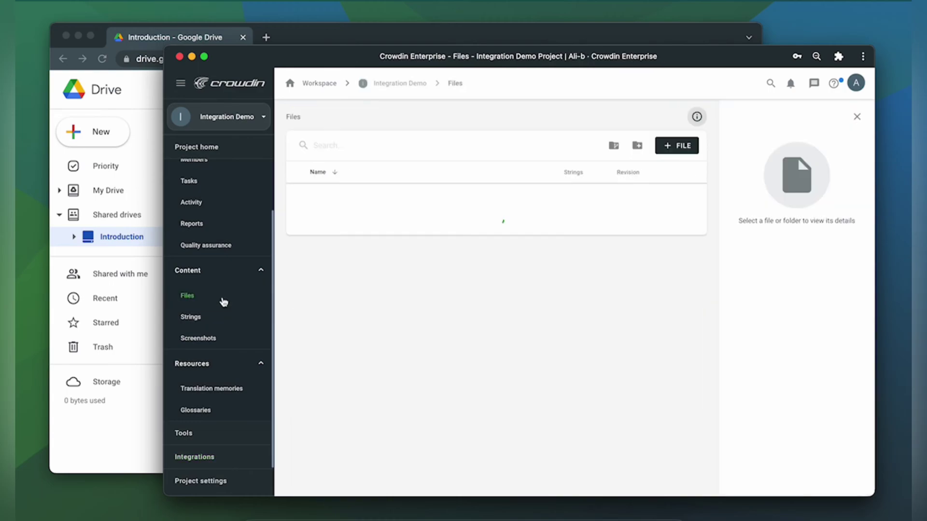
left_click(298, 195)
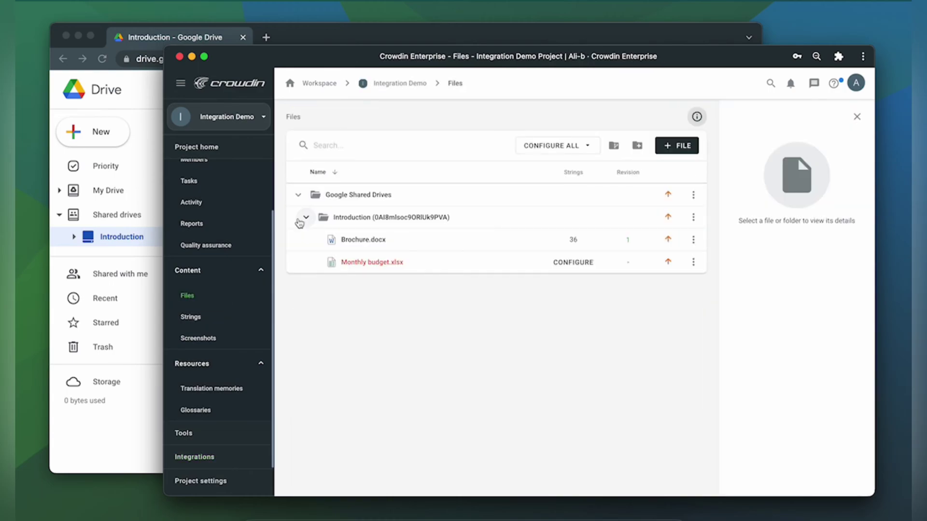
left_click(578, 266)
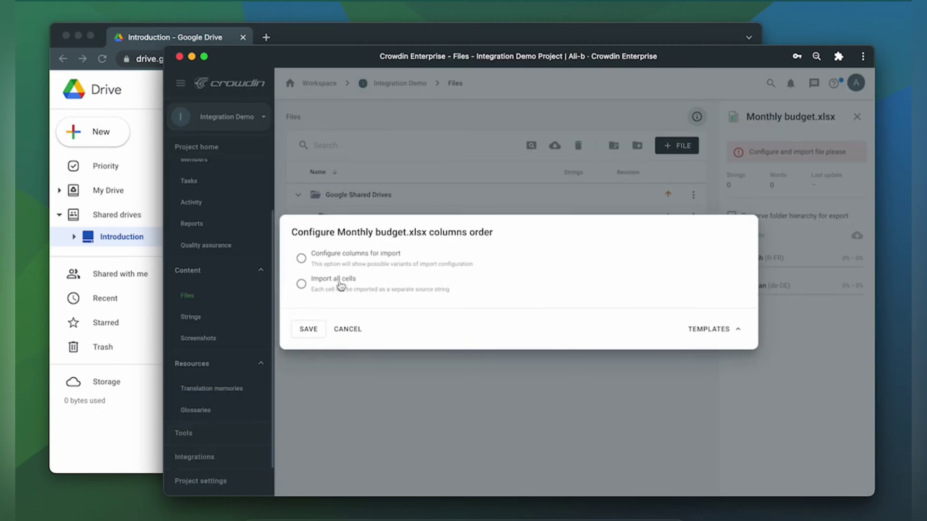
left_click(340, 286)
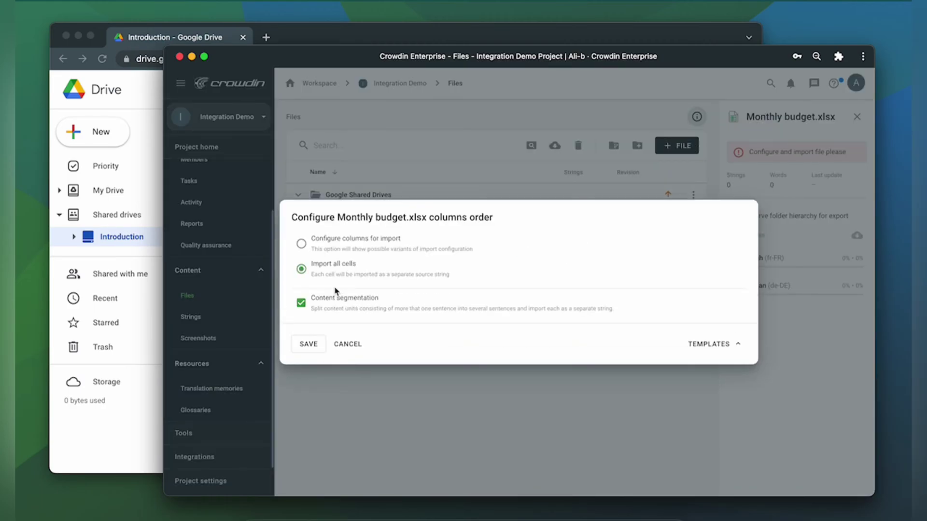
left_click(308, 345)
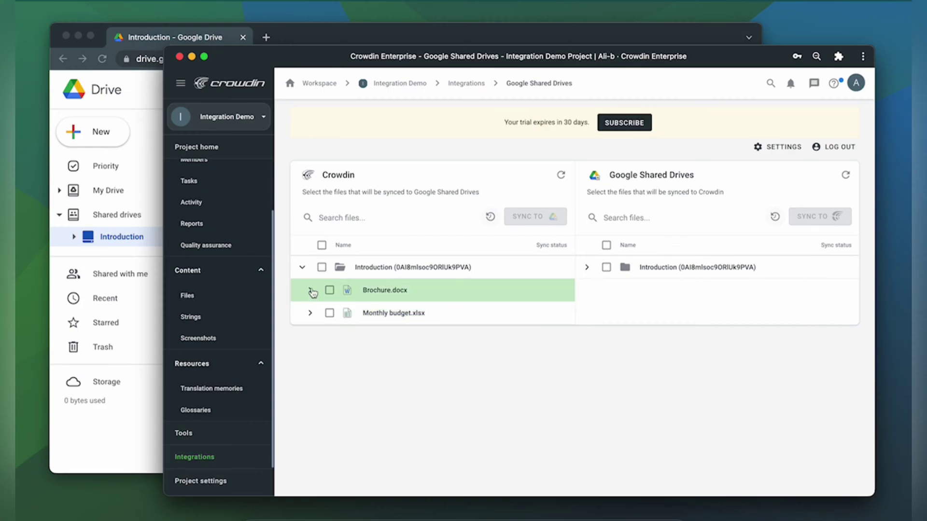
Step: Check Brochure.docx's translations, then open the French Brochure.docx from Project home
left_click(310, 290)
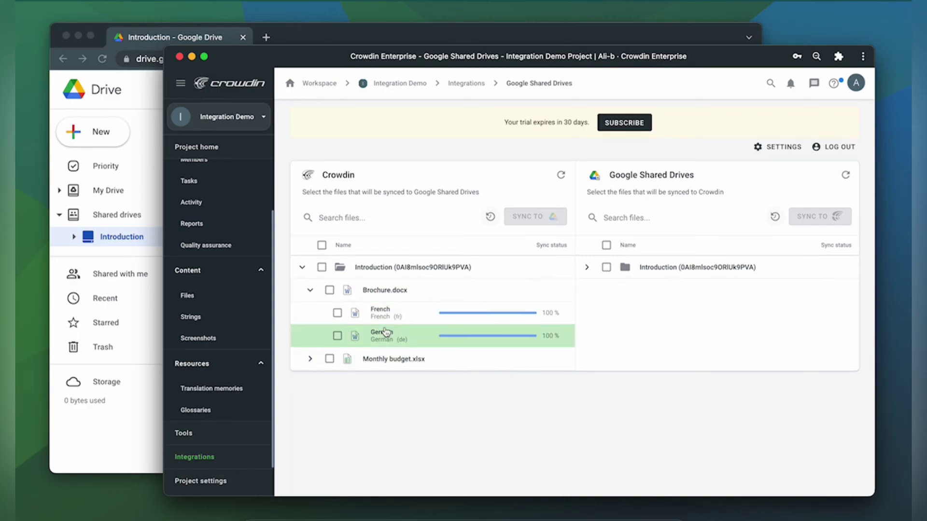
left_click(234, 150)
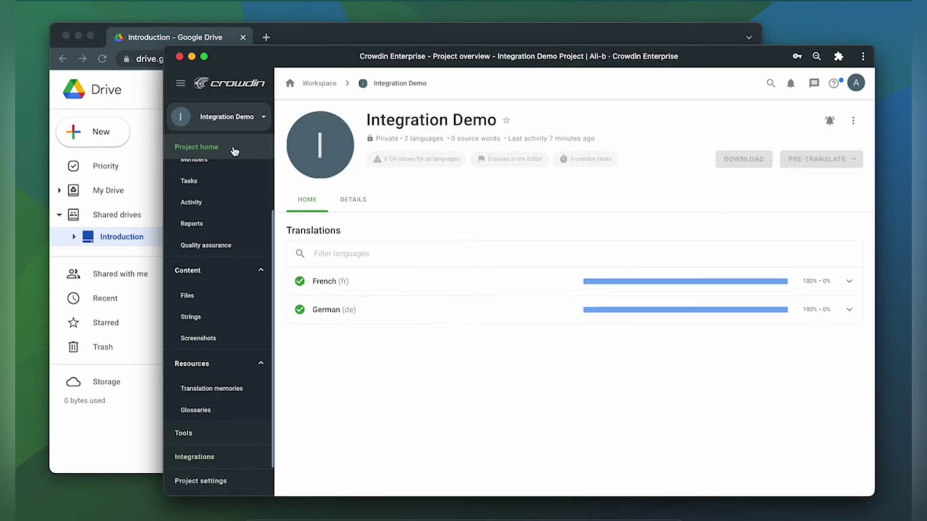
left_click(356, 290)
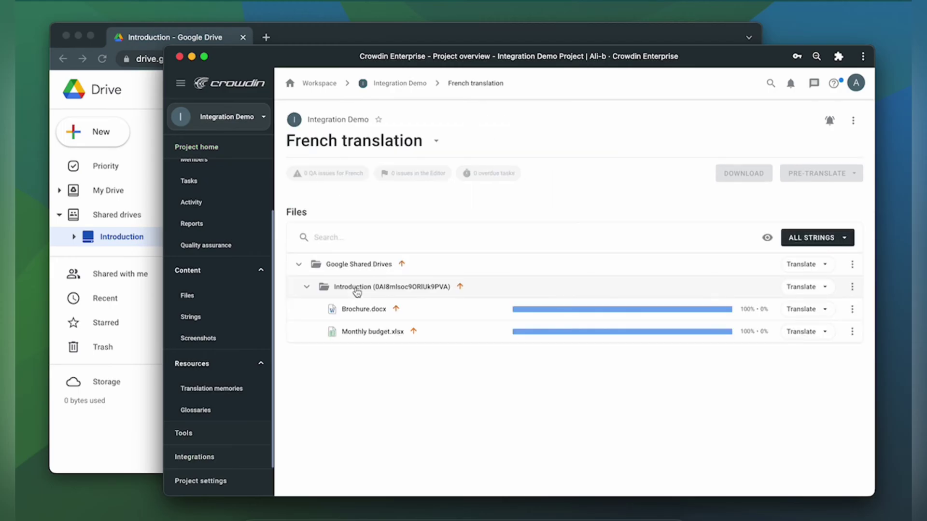
left_click(365, 310)
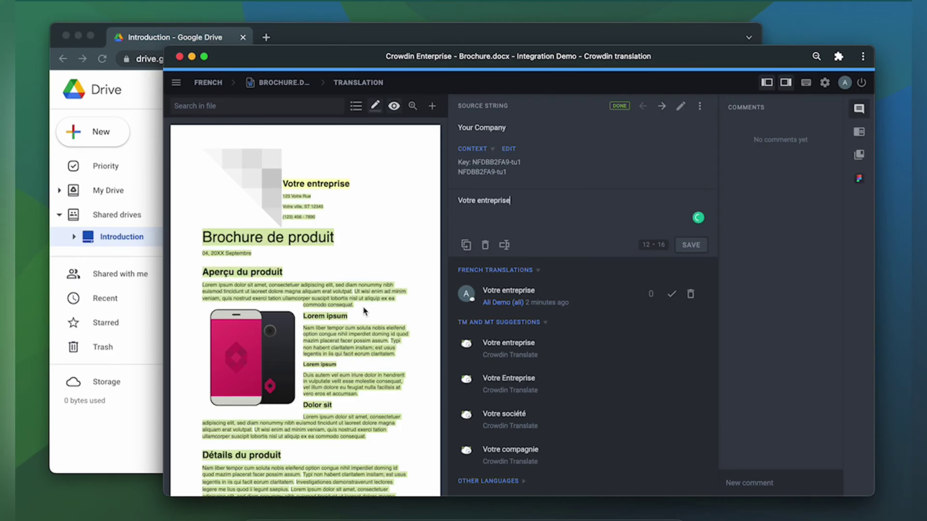
Step: Scroll through the French Brochure.docx preview to review the translated text
scroll(364, 310, "down", 2)
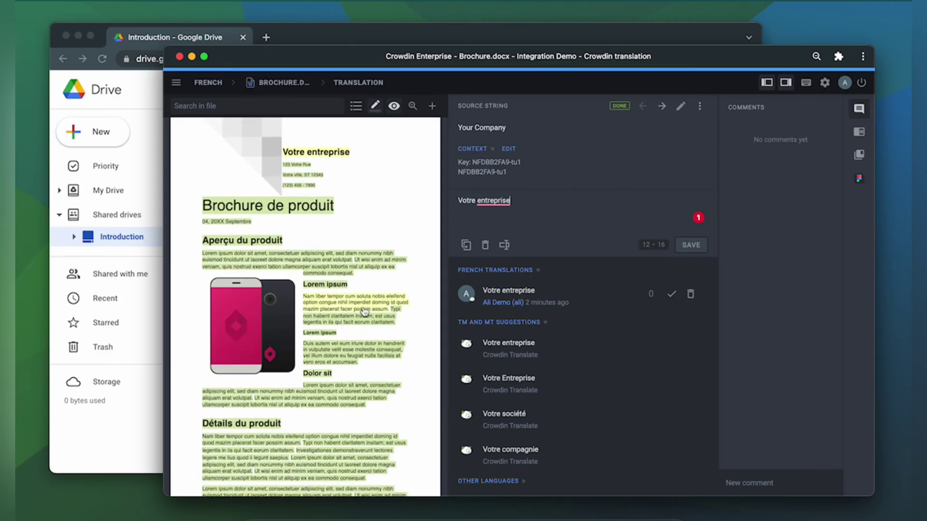
scroll(364, 310, "down", 6)
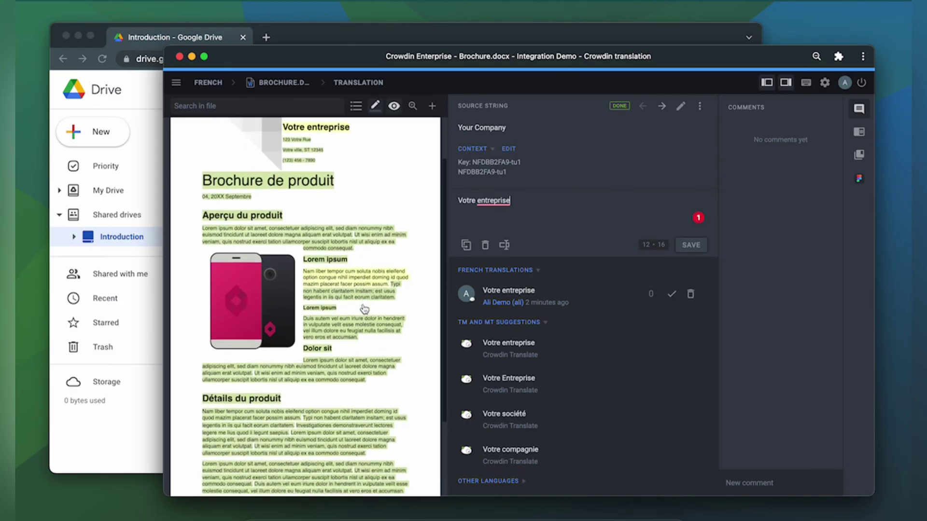
scroll(364, 310, "up", 8)
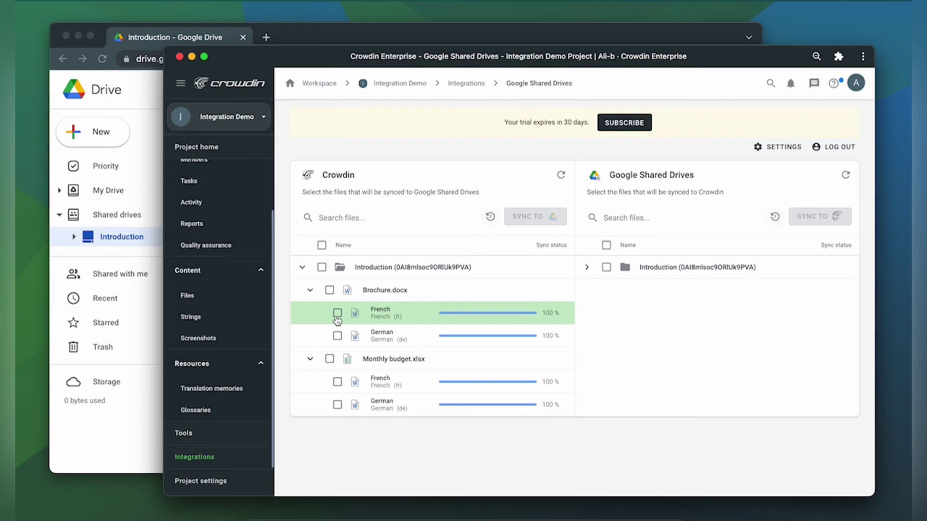
Step: Sync the French Brochure.docx and Monthly budget.xlsx to the shared drive's Introduction folder
left_click(337, 312)
left_click(337, 381)
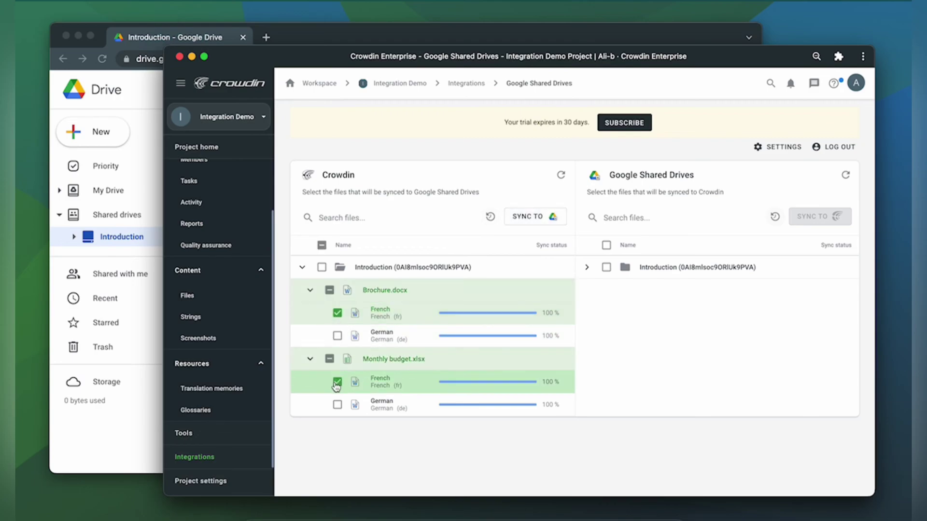
left_click(539, 222)
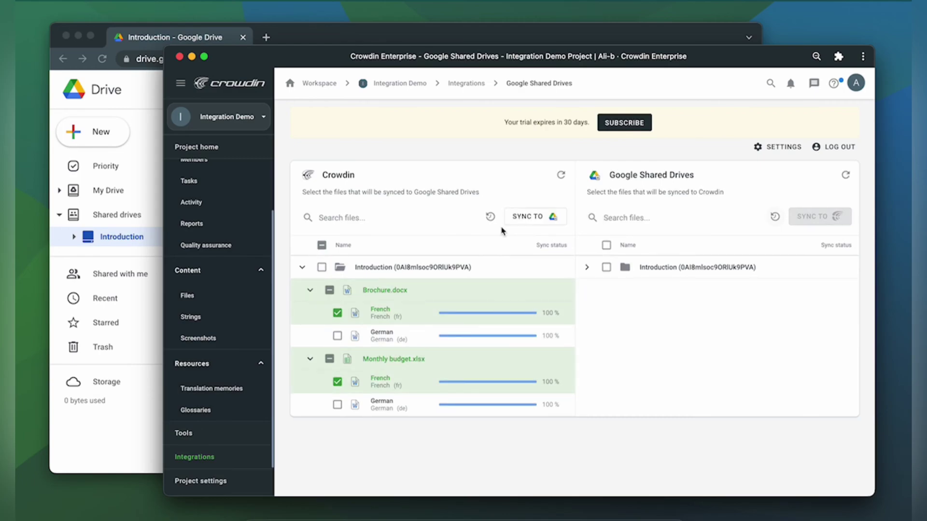
left_click(195, 37)
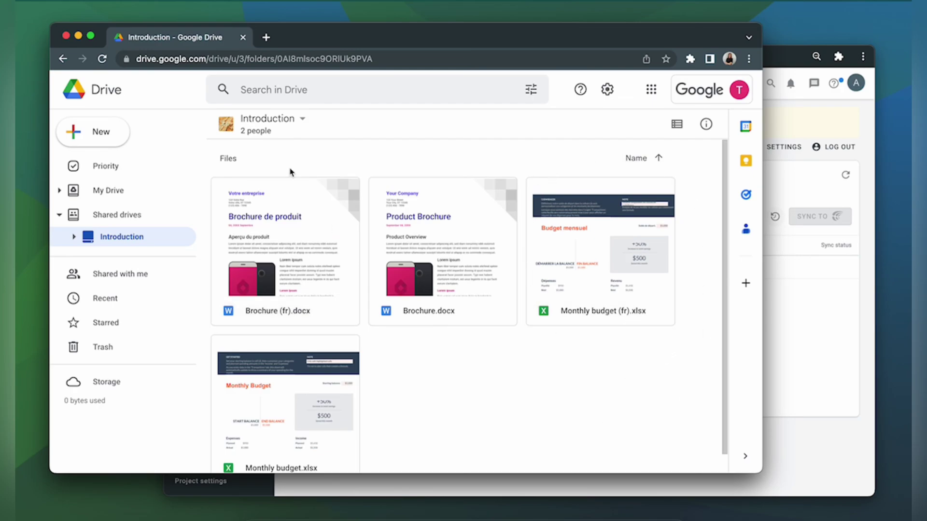
Step: Open Brochure (fr).docx from the Introduction shared drive
left_click(278, 312)
double_click(278, 313)
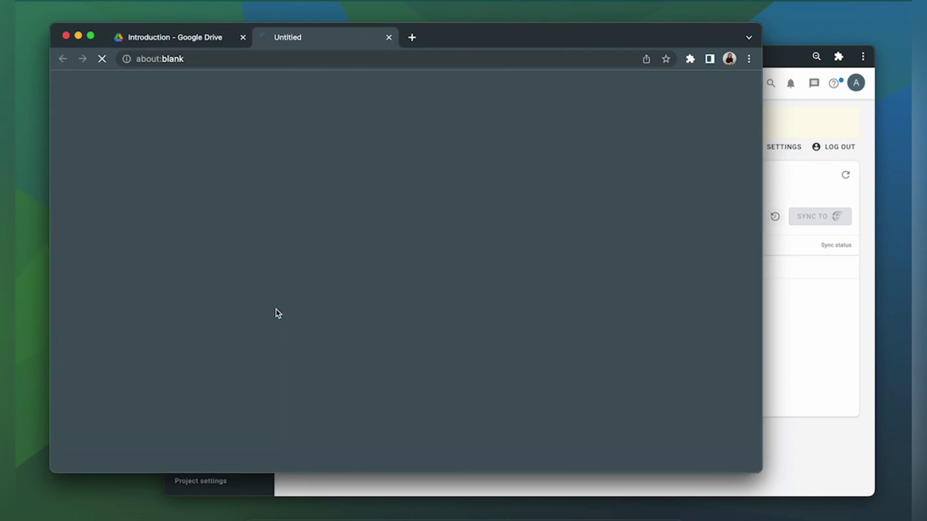
Step: Scroll Brochure (fr).docx to confirm it reads in French, e.g. 'Brochure de produit'
scroll(278, 314, "down", 5)
scroll(276, 313, "up", 5)
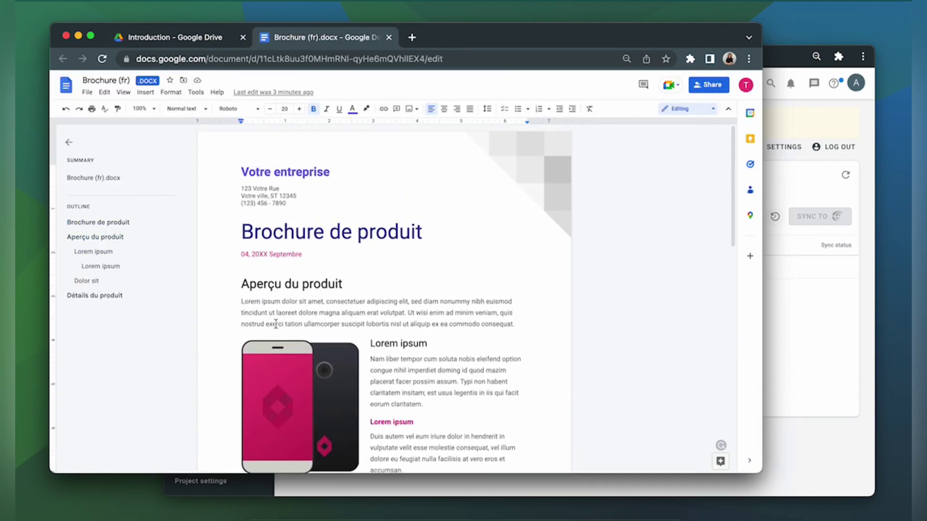